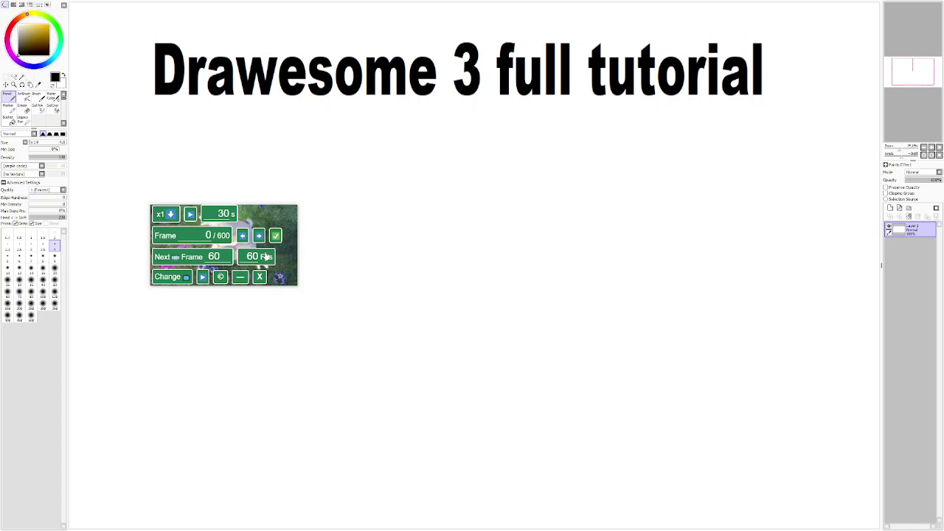
# Set the video reference playback speed to x2 after briefly trying x4, and nudge the panel.
pyautogui.click(165, 214)
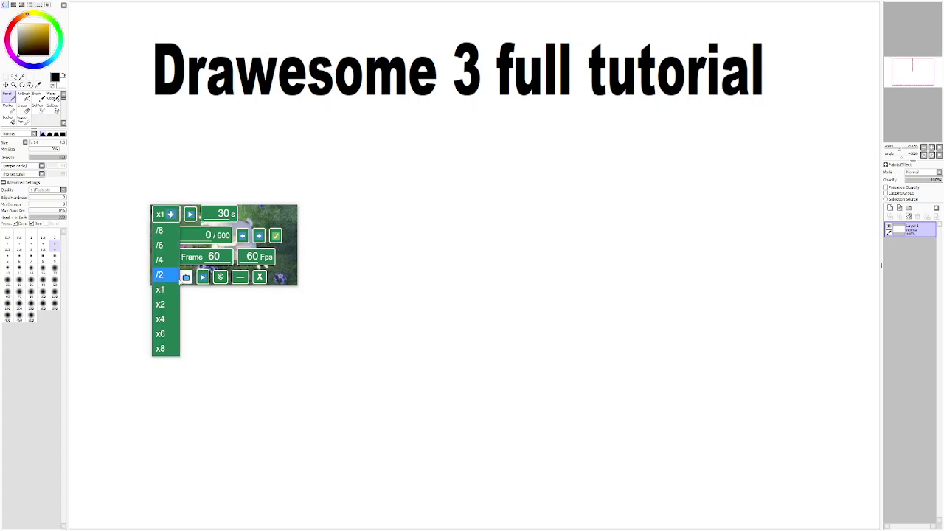
pyautogui.click(161, 304)
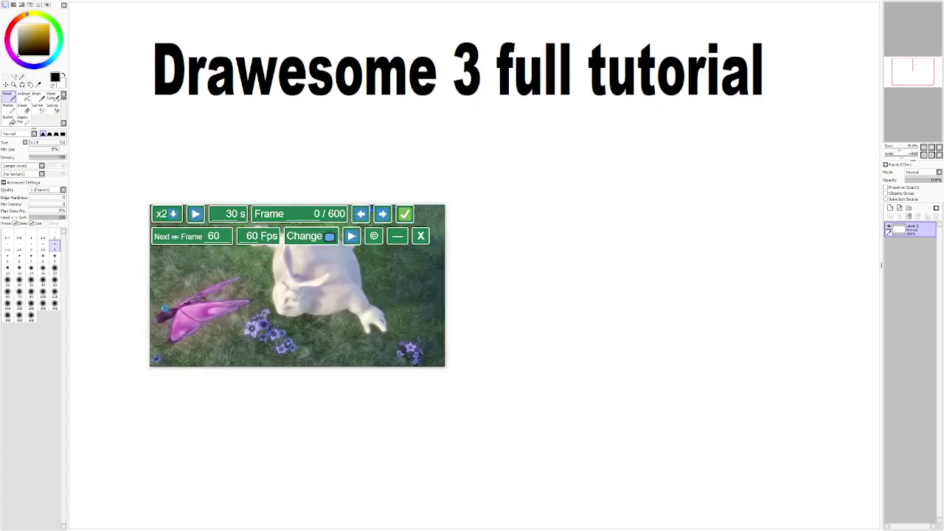
pyautogui.click(167, 214)
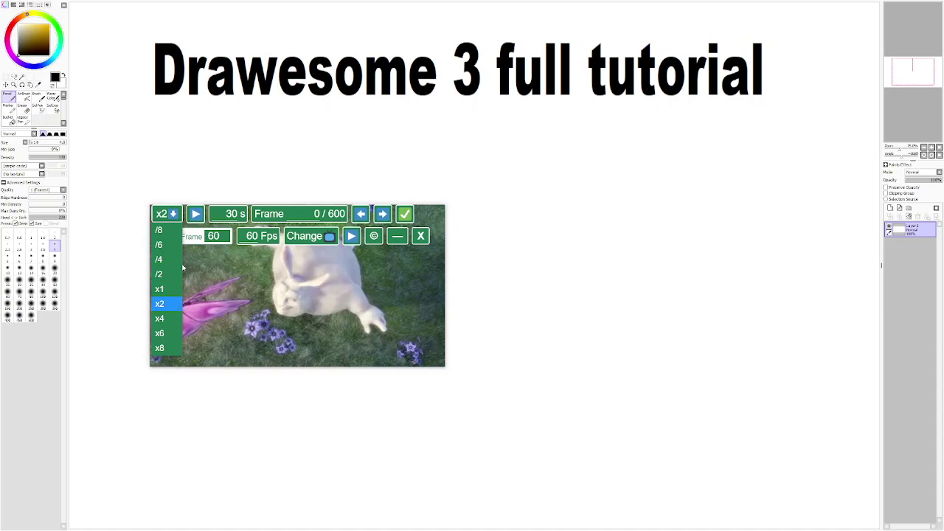
pyautogui.click(169, 320)
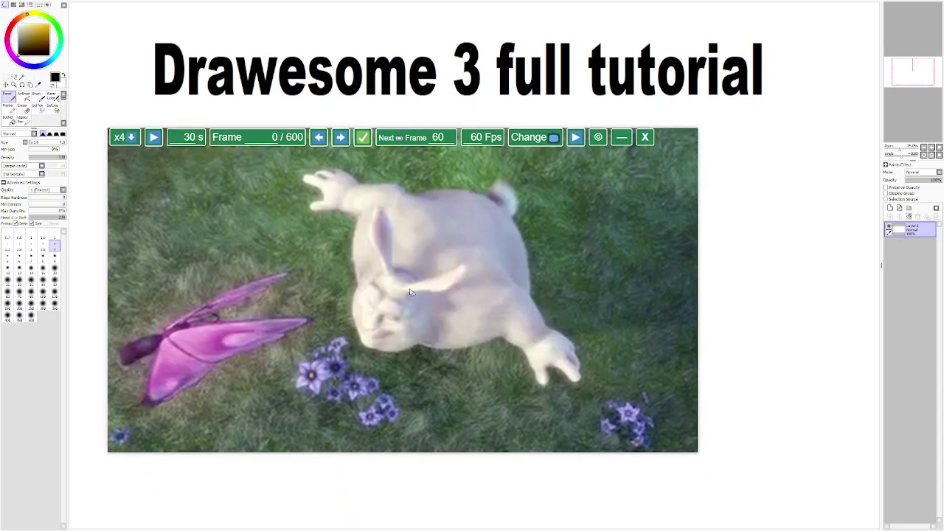
pyautogui.click(122, 137)
pyautogui.click(116, 226)
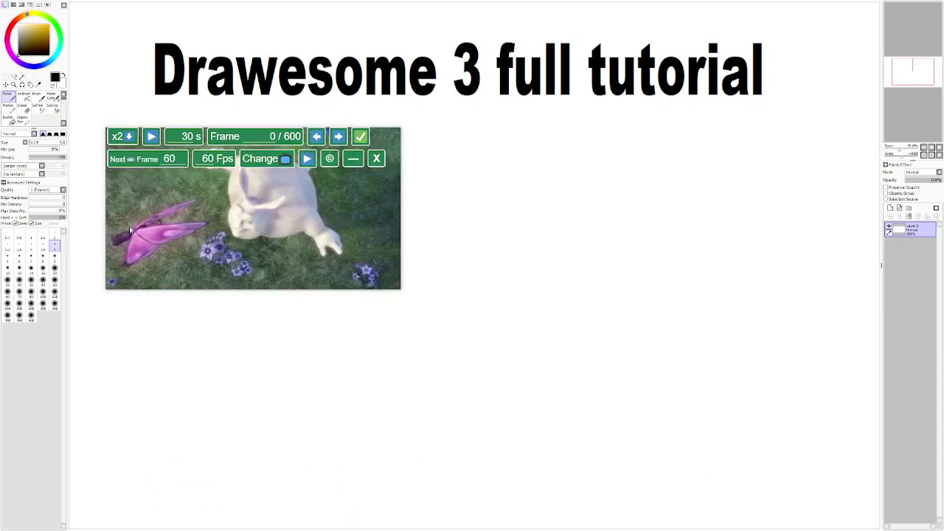
pyautogui.moveTo(233, 267); pyautogui.dragTo(249, 196)
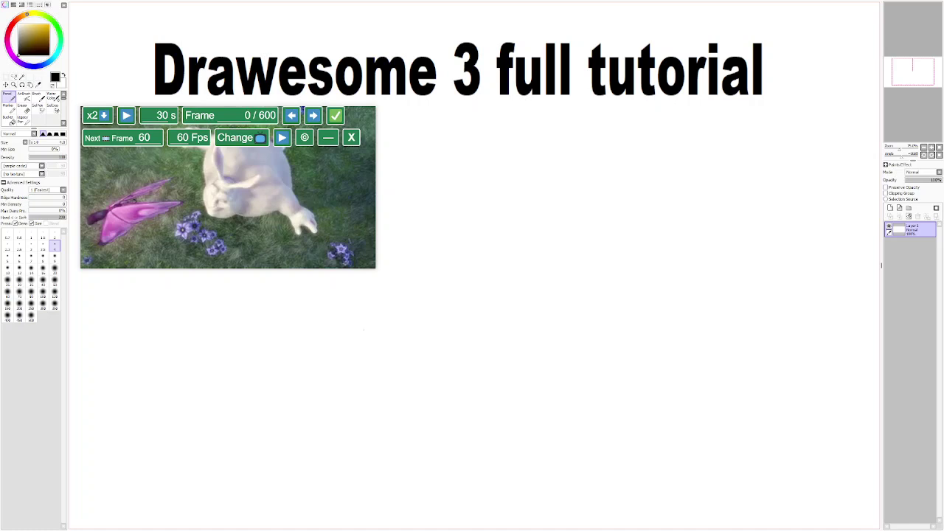
# Step the reference between frames 0 and 60, then drag the panel down and right onto the canvas.
pyautogui.click(313, 115)
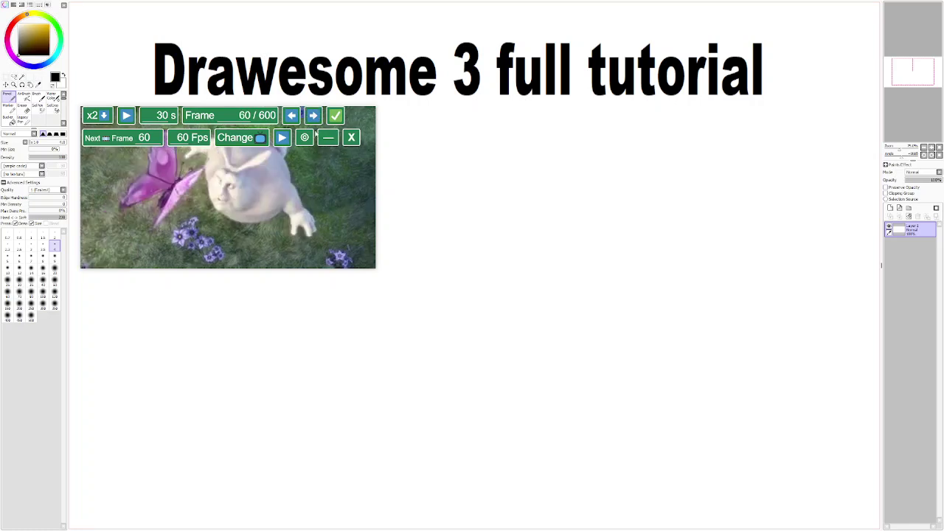
pyautogui.click(299, 116)
pyautogui.click(311, 116)
pyautogui.moveTo(306, 196); pyautogui.dragTo(394, 300)
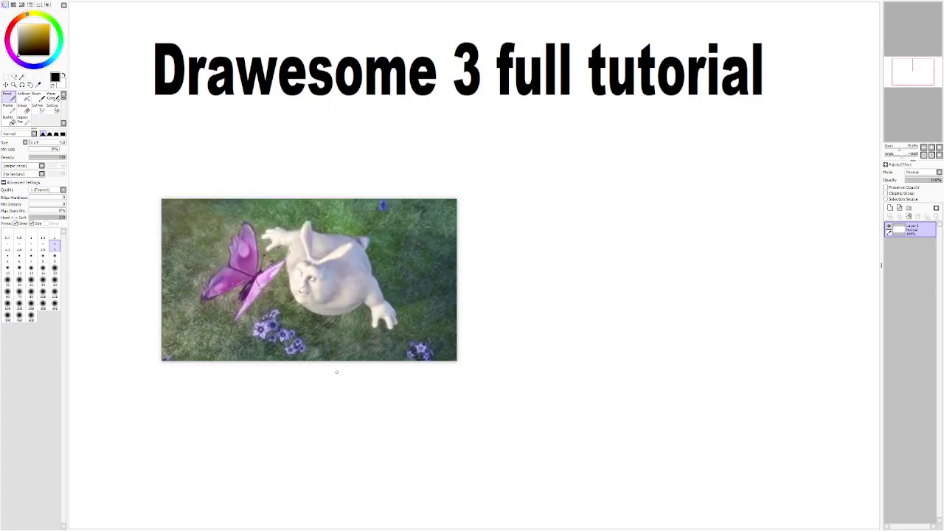
pyautogui.moveTo(355, 336); pyautogui.dragTo(359, 338)
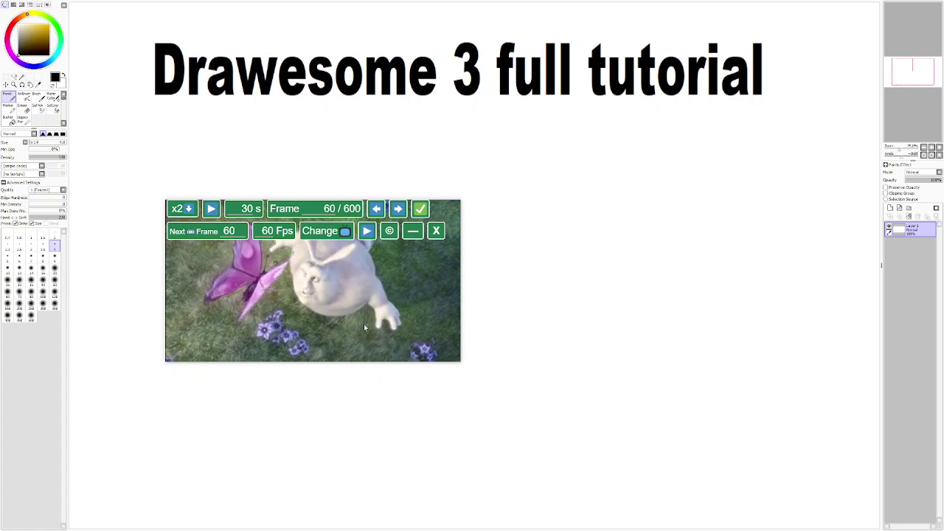
# Start the timed slideshow from frame 60 and skip ahead early to frame 180.
pyautogui.click(211, 210)
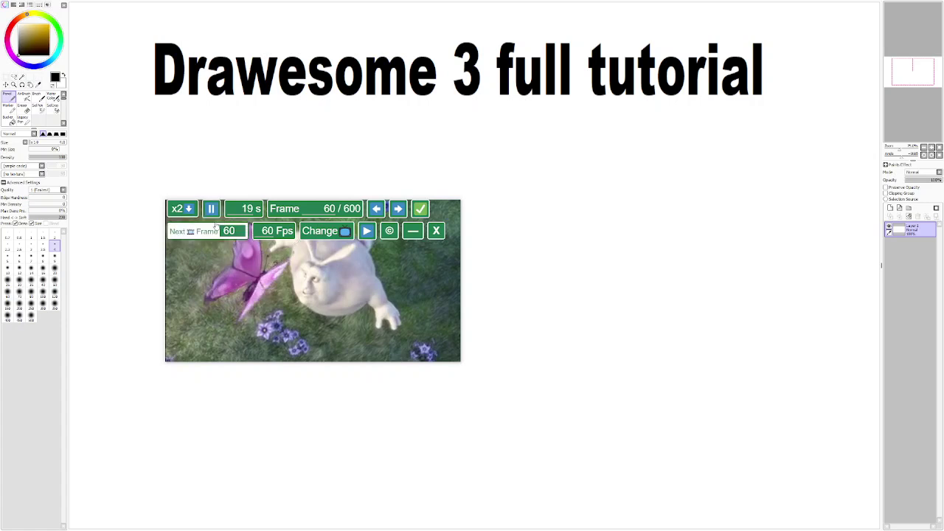
pyautogui.click(419, 211)
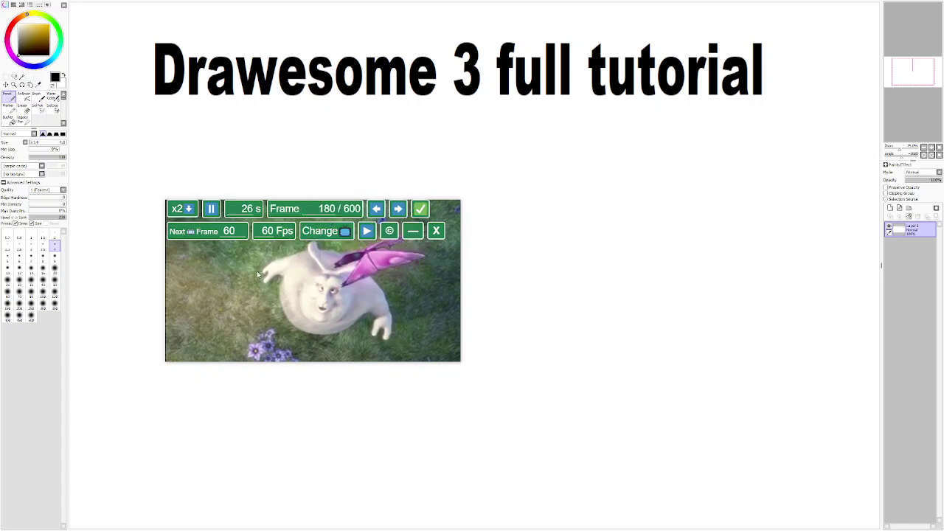
# Pause the slideshow, change the Next Frame step from 60 to 6, and advance to frame 186.
pyautogui.press('space')
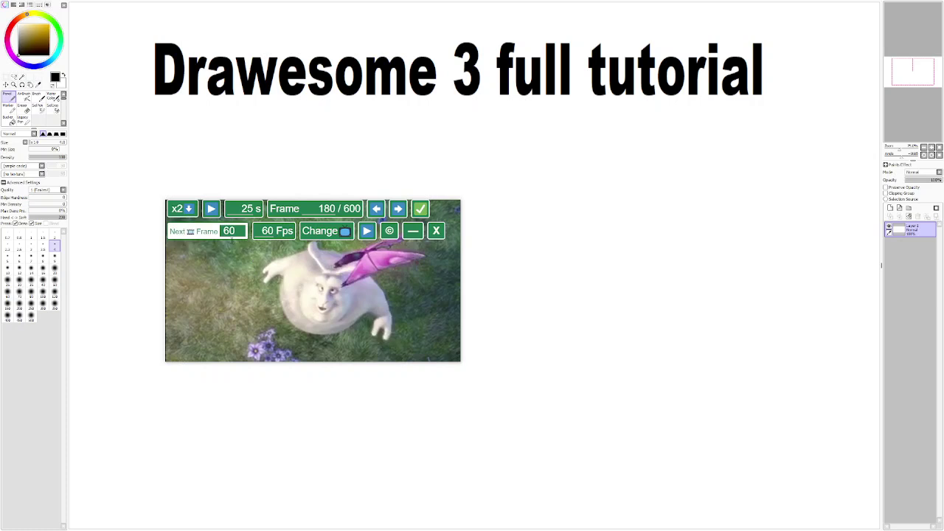
pyautogui.click(247, 209)
pyautogui.press('Tab')
pyautogui.press('Tab')
pyautogui.press('Tab')
pyautogui.press('Tab')
pyautogui.press('Tab')
pyautogui.click(198, 214)
pyautogui.hotkey('shift', 'Tab')
pyautogui.click(234, 230)
pyautogui.press('Return')
pyautogui.press('BackSpace')
pyautogui.press('Return')
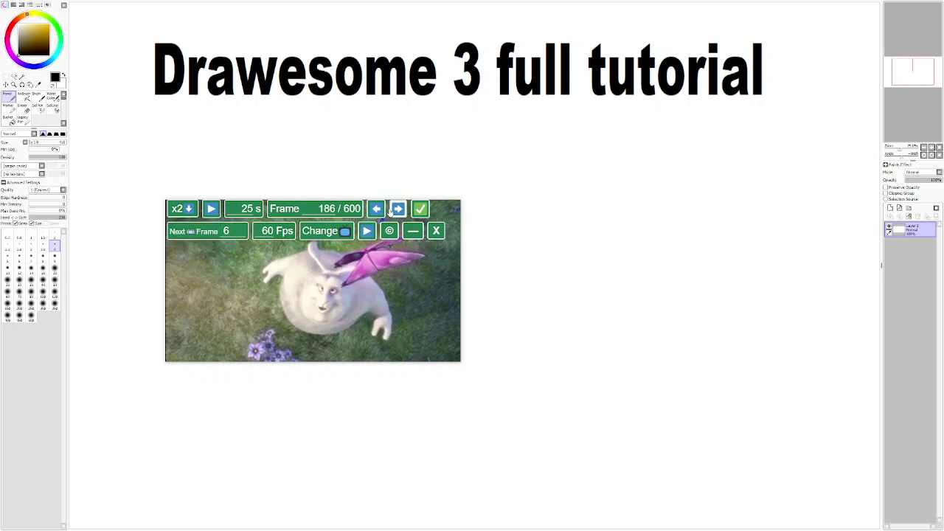
pyautogui.click(396, 210)
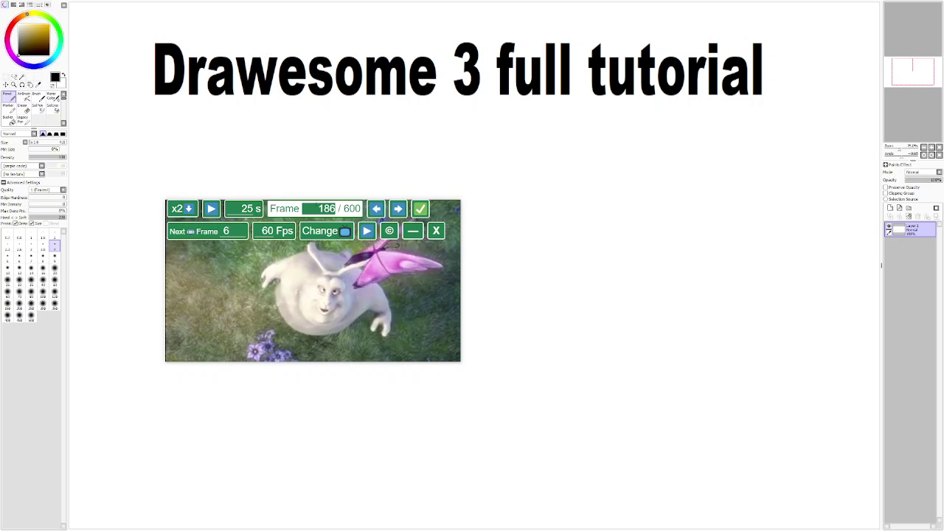
# Step back six frames, then play the reference video and pause it at frame 320.21.
pyautogui.click(376, 208)
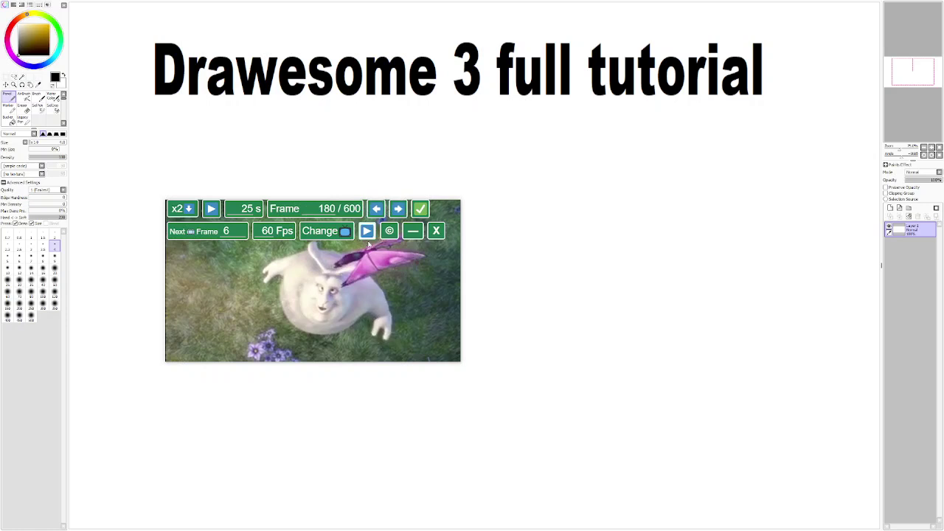
pyautogui.click(368, 243)
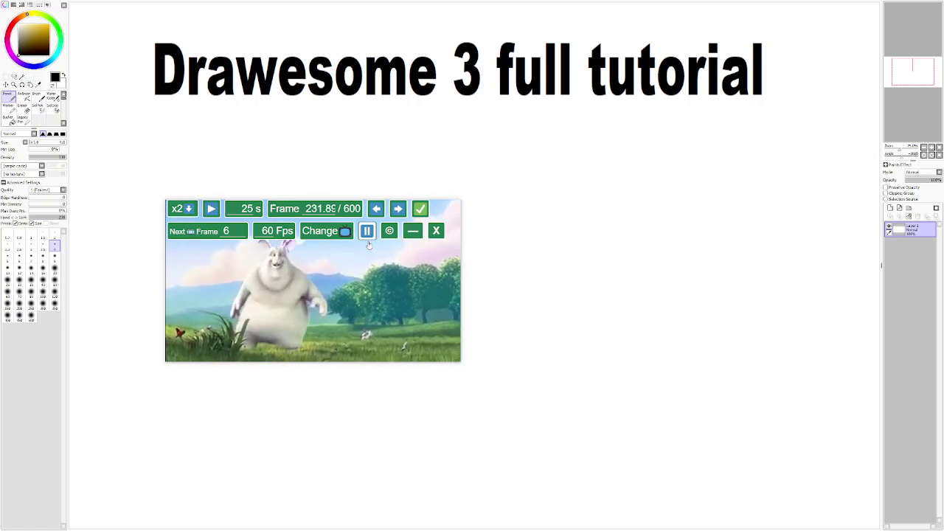
pyautogui.click(369, 242)
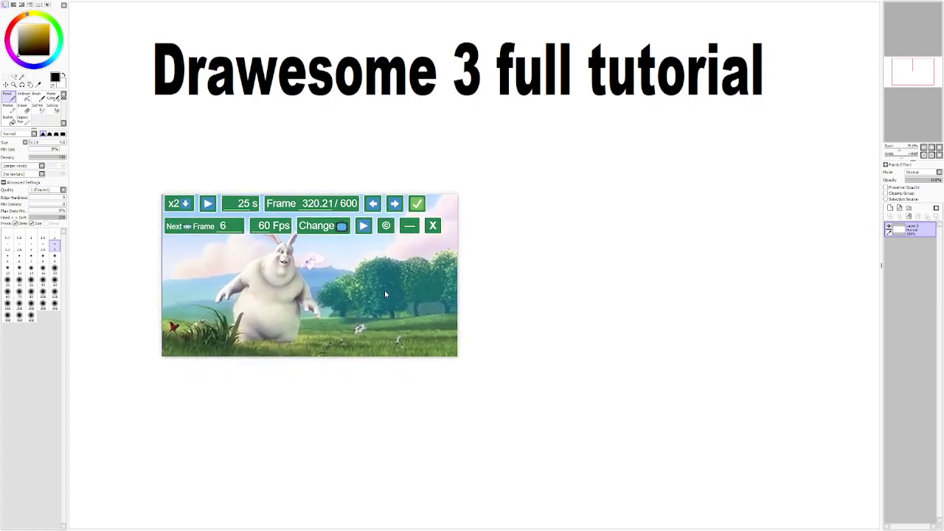
pyautogui.click(386, 228)
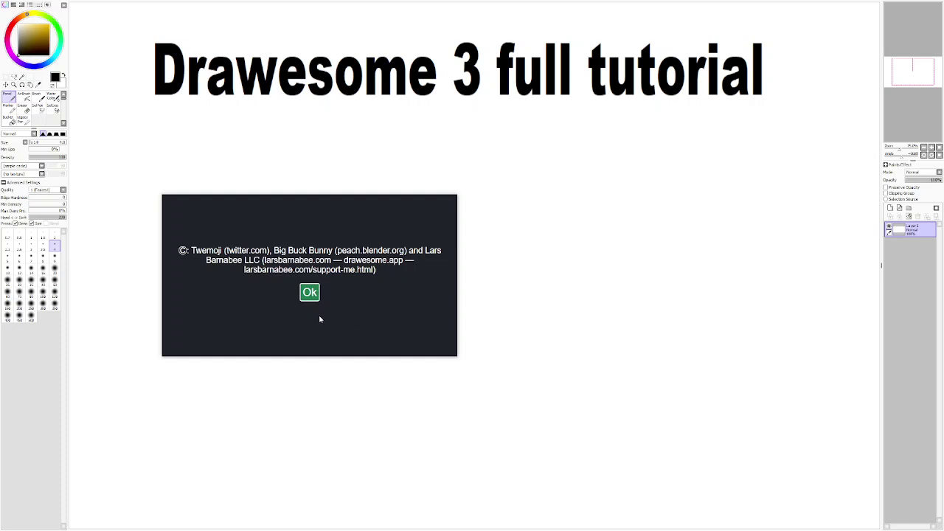
pyautogui.click(310, 292)
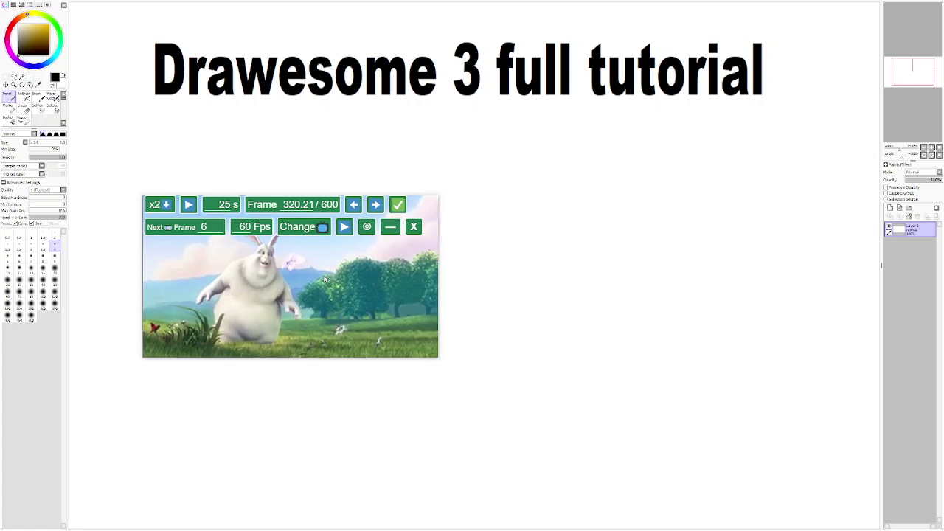
# Shift the video panel left and set the Frame value to 0.
pyautogui.moveTo(323, 277); pyautogui.dragTo(275, 274)
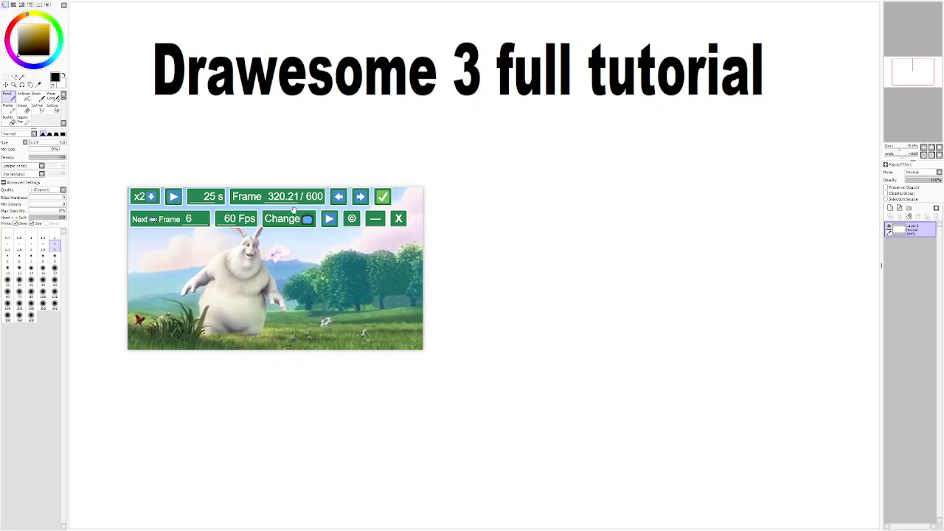
pyautogui.doubleClick(288, 196)
pyautogui.write('0')
# Play and step through the opening frames, then reset the Frame field back to 0.
pyautogui.click(173, 196)
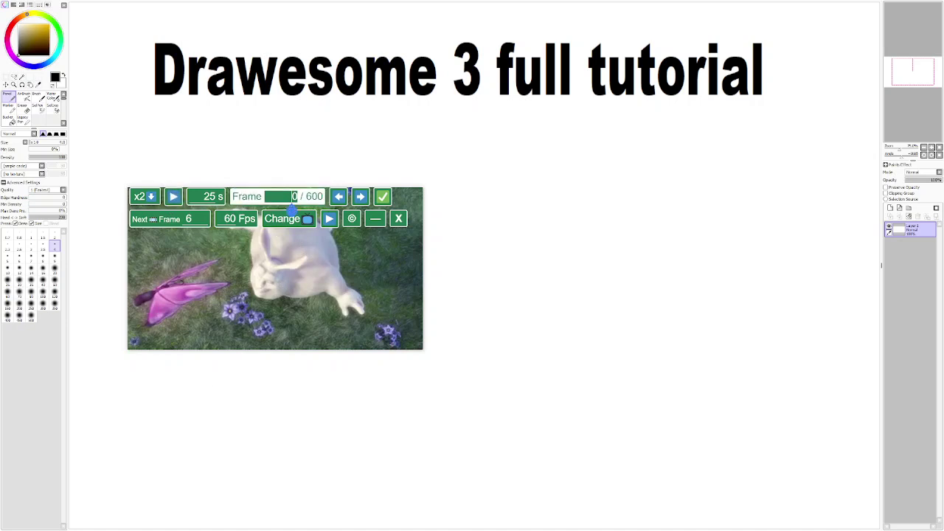
pyautogui.click(296, 213)
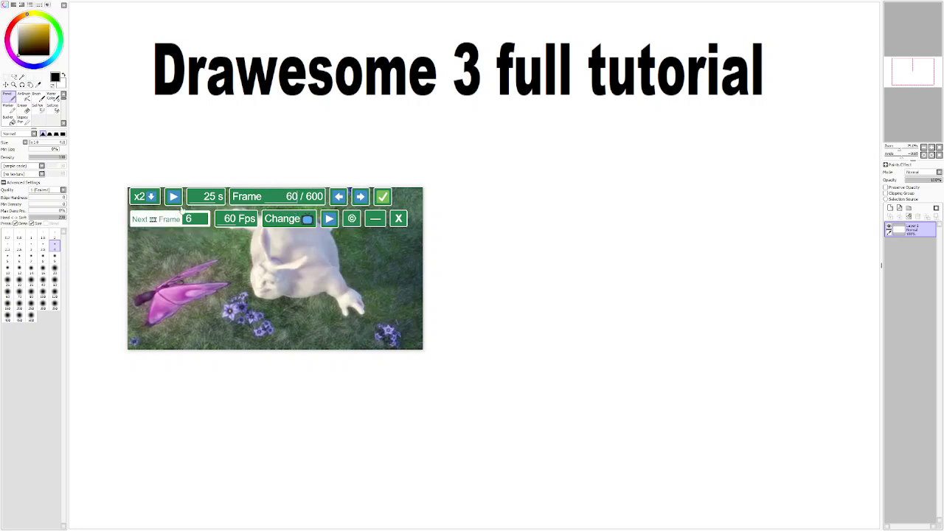
pyautogui.click(144, 196)
pyautogui.click(187, 252)
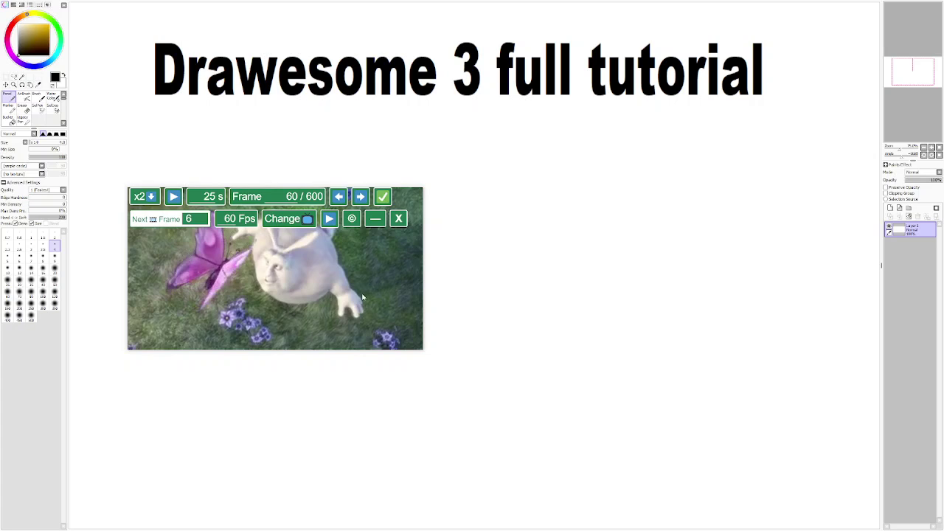
pyautogui.click(292, 198)
pyautogui.click(286, 206)
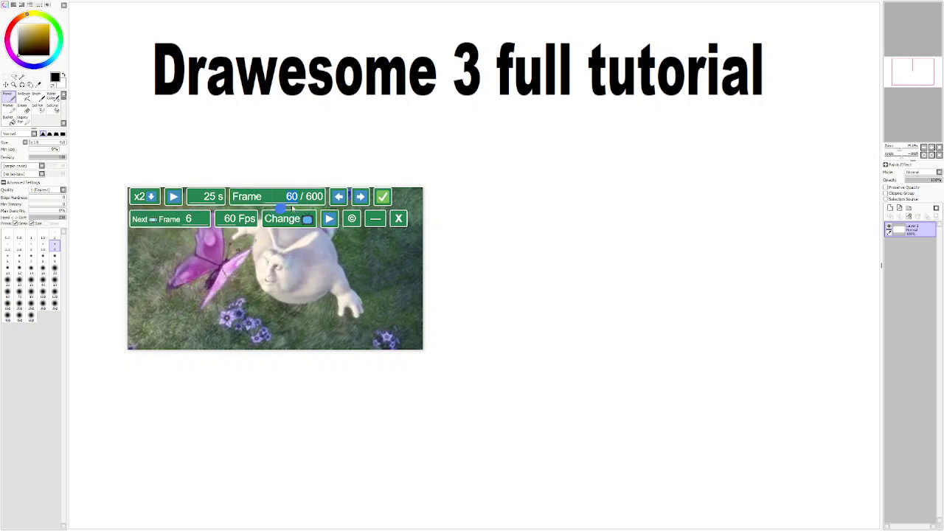
pyautogui.press('Delete')
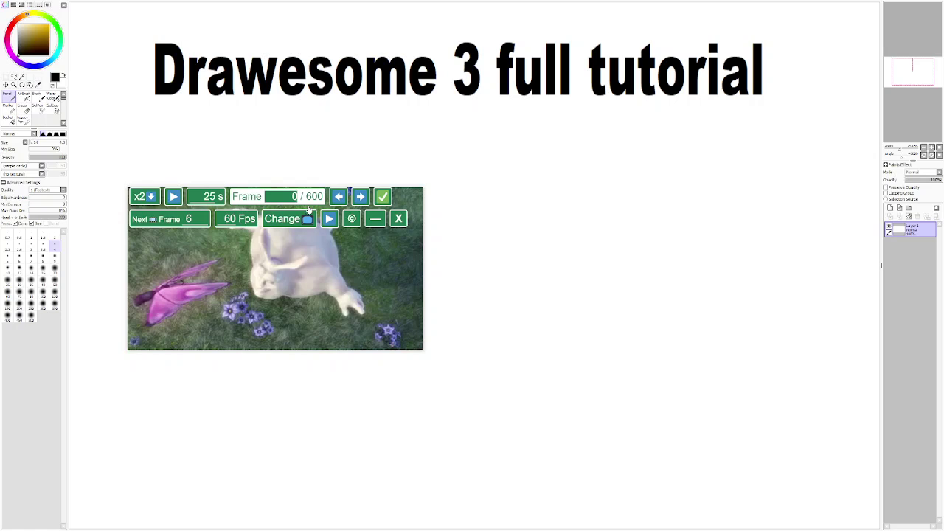
# Drag the floating video reference around, settling it slightly up and left on the canvas.
pyautogui.moveTo(310, 210); pyautogui.dragTo(375, 231)
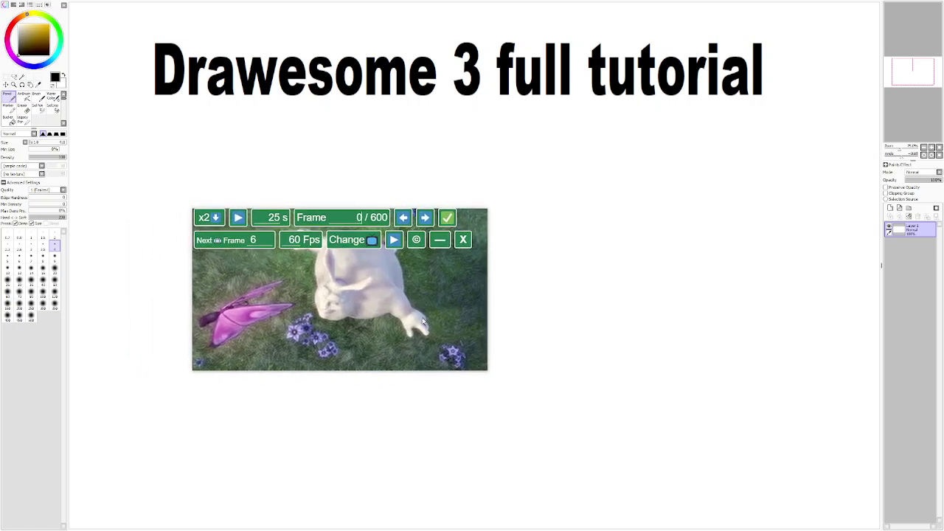
pyautogui.moveTo(423, 321); pyautogui.dragTo(396, 313)
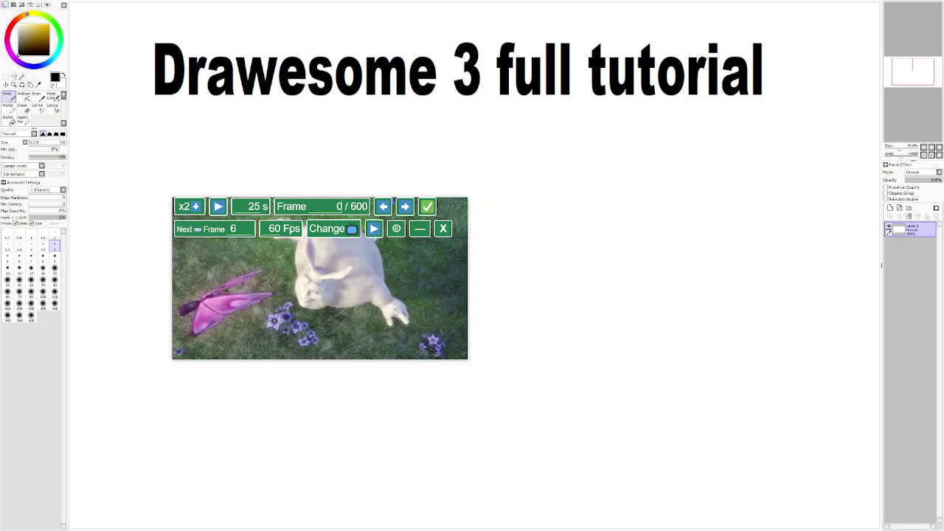
pyautogui.moveTo(396, 313); pyautogui.dragTo(392, 288)
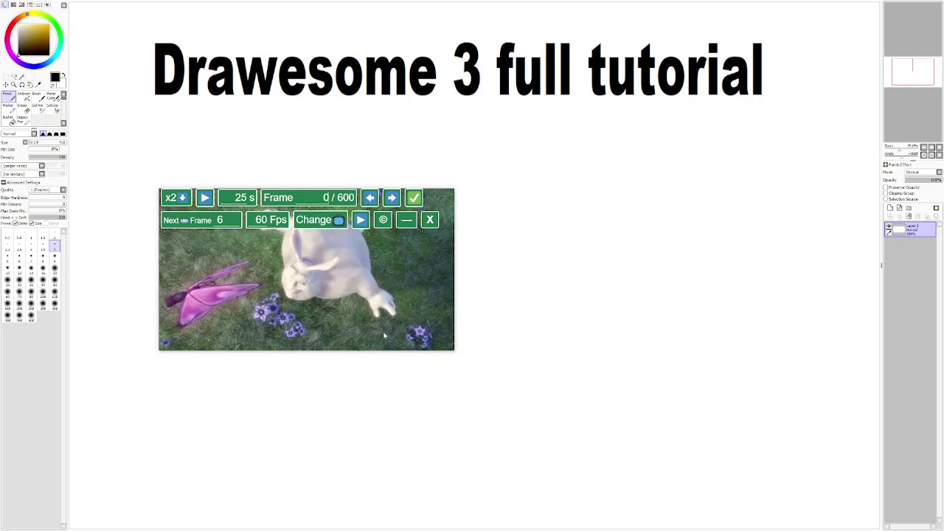